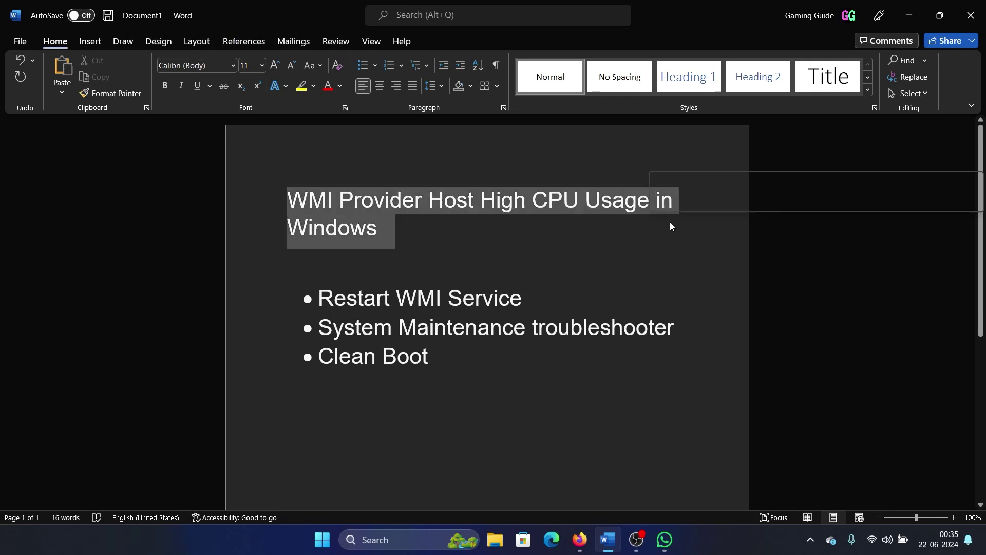
Select the 'Restart WMI Service' bullet in the Word outline of WMI fixes.
left_click(627, 252)
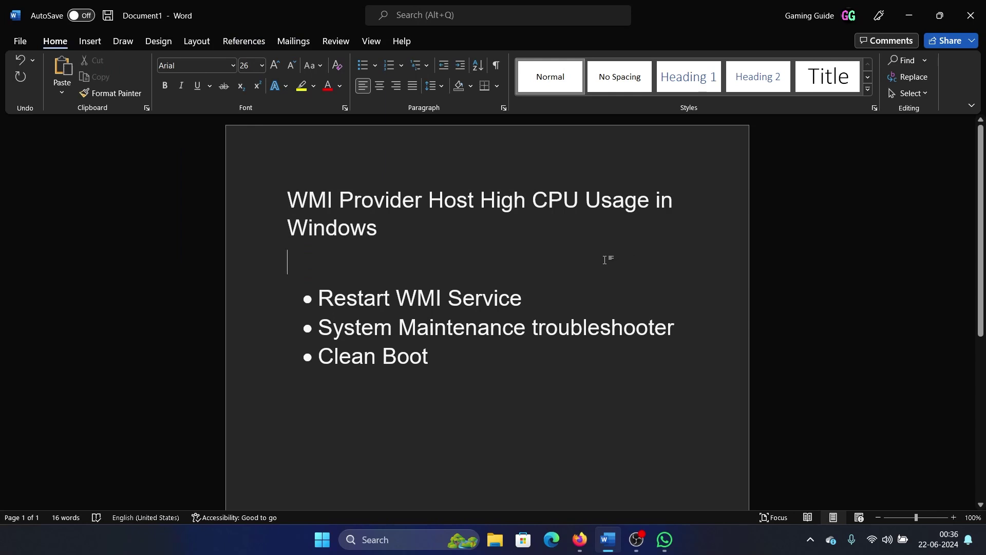
left_click_drag(320, 299, 539, 301)
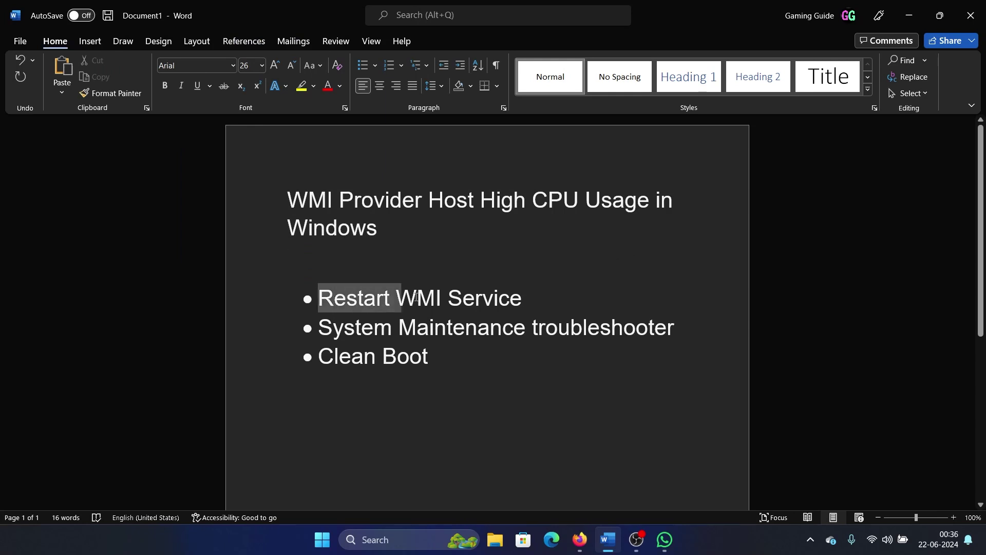
Restart the Windows Management Instrumentation service from the Services console.
left_click(434, 544)
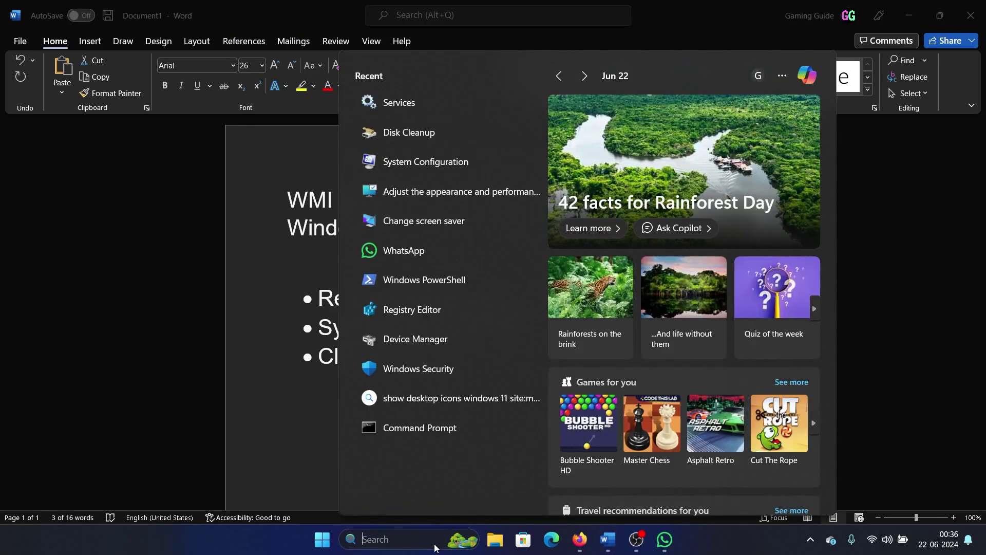
type("ser")
left_click(426, 150)
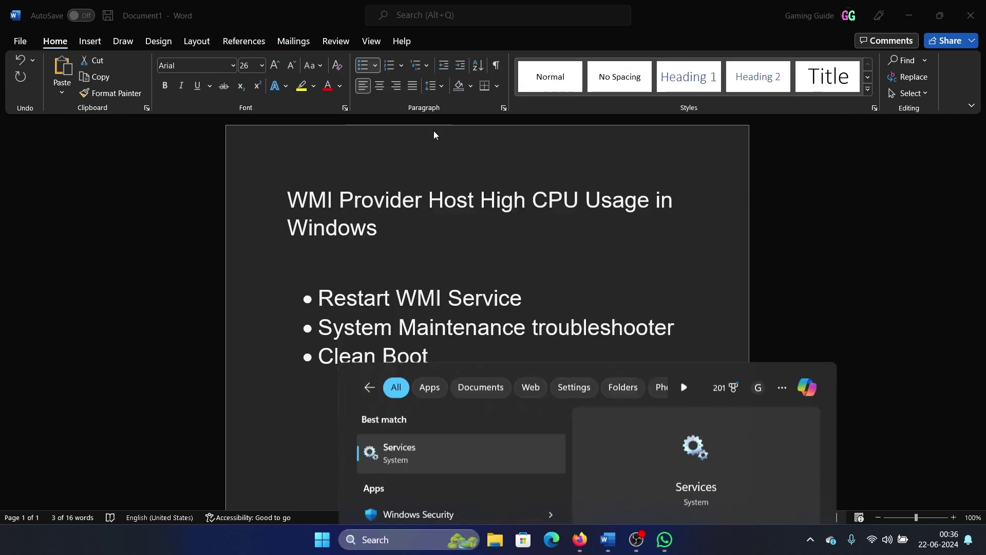
left_click_drag(572, 125, 542, 360)
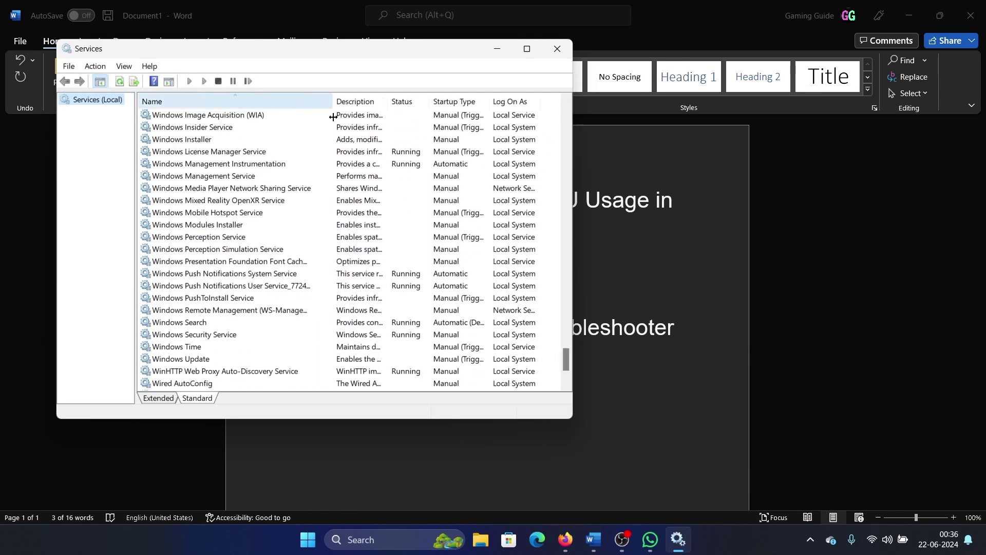
left_click_drag(254, 101, 338, 101)
right_click(247, 165)
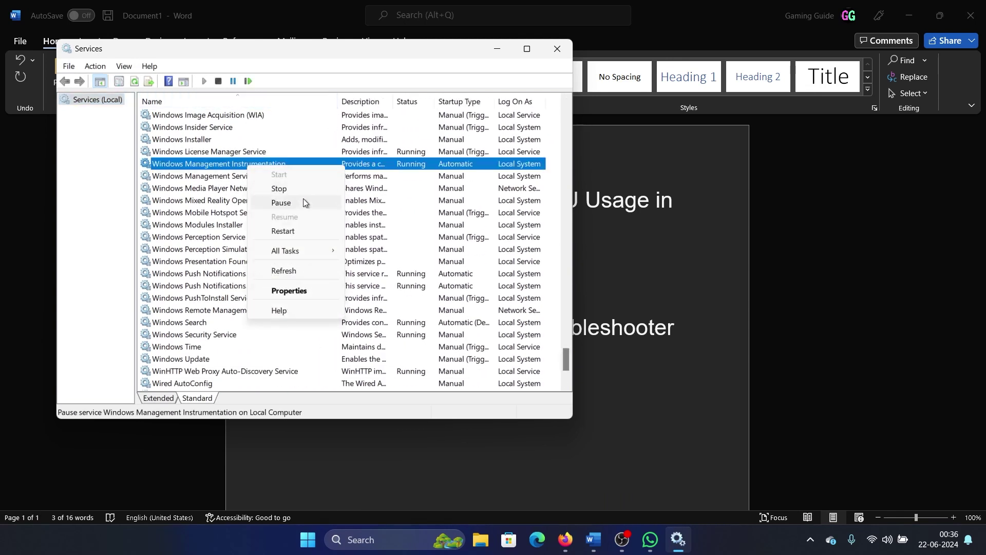
left_click(288, 232)
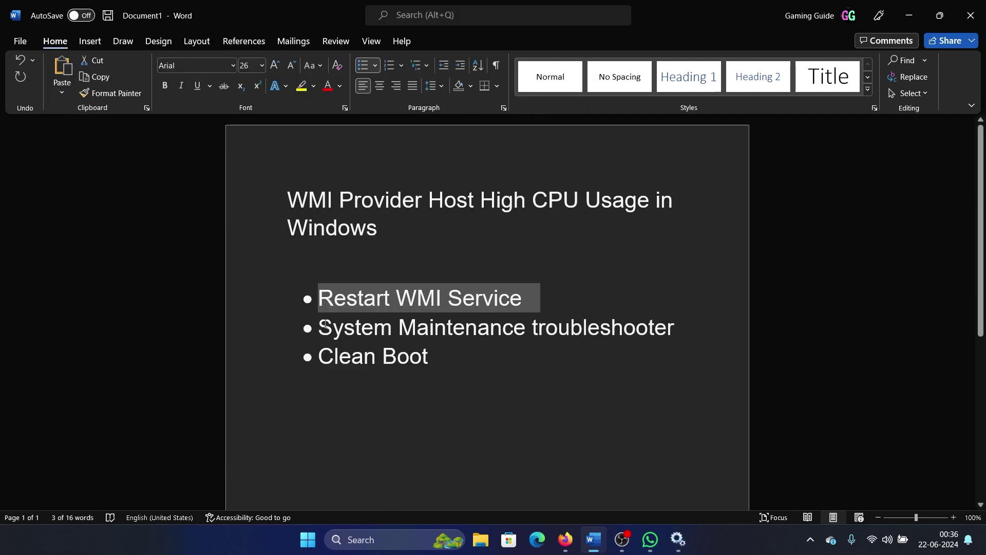
Highlight the System Maintenance bullet and run the MaintenanceDiagnostic troubleshooter to its results.
left_click_drag(320, 327, 637, 339)
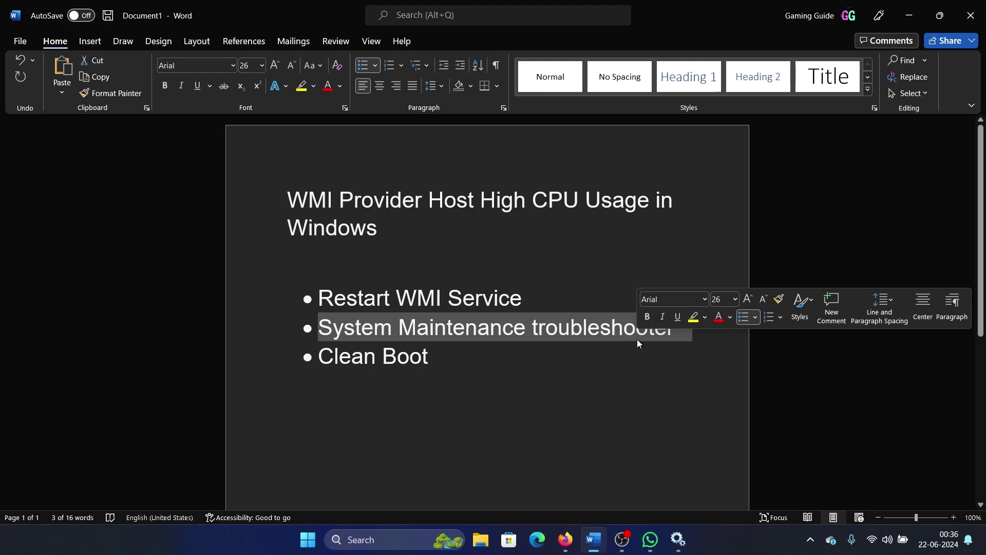
key("super+r")
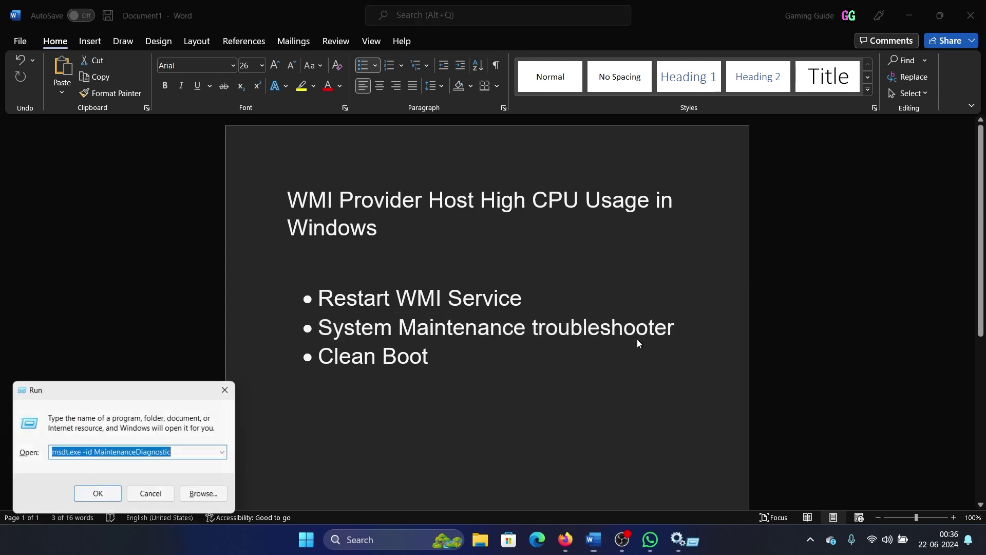
left_click(198, 451)
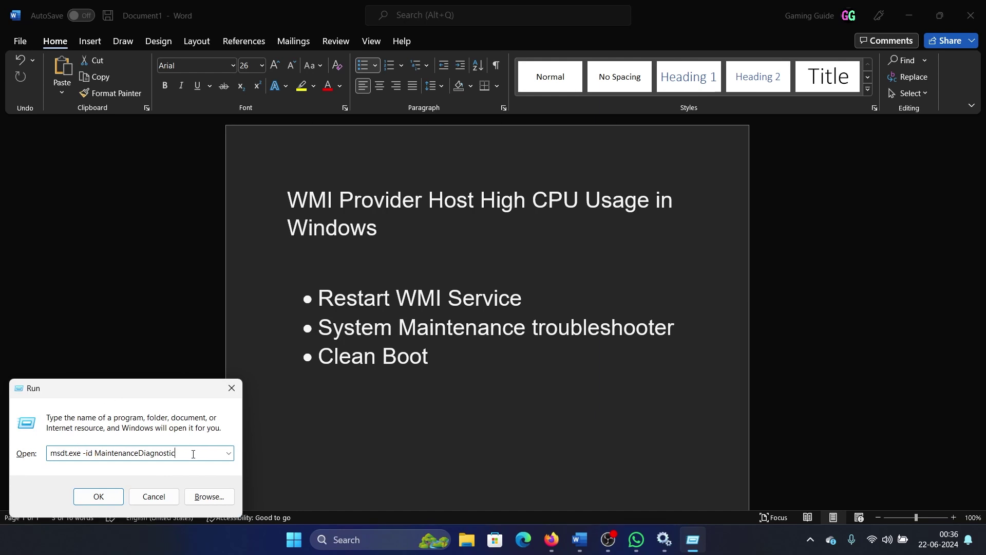
left_click(106, 502)
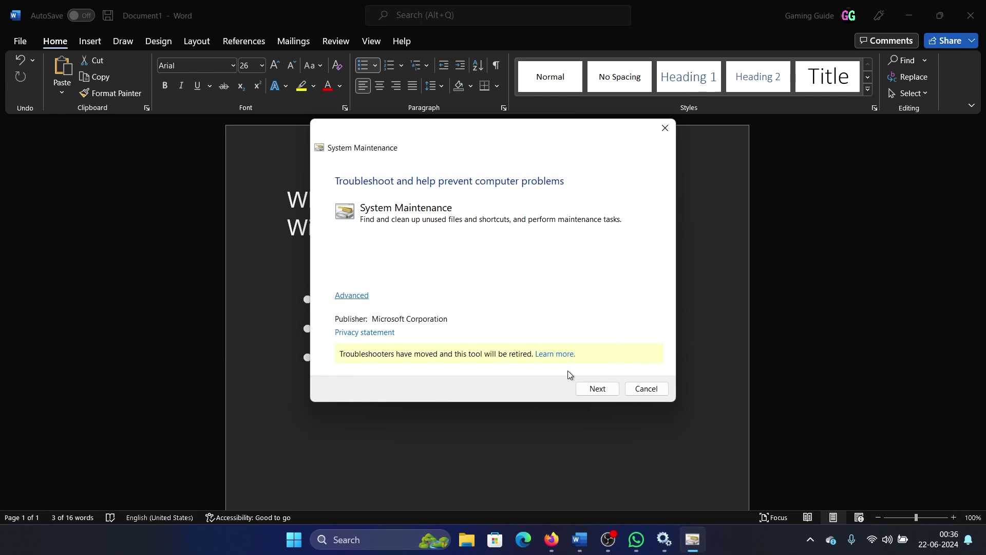
left_click(598, 388)
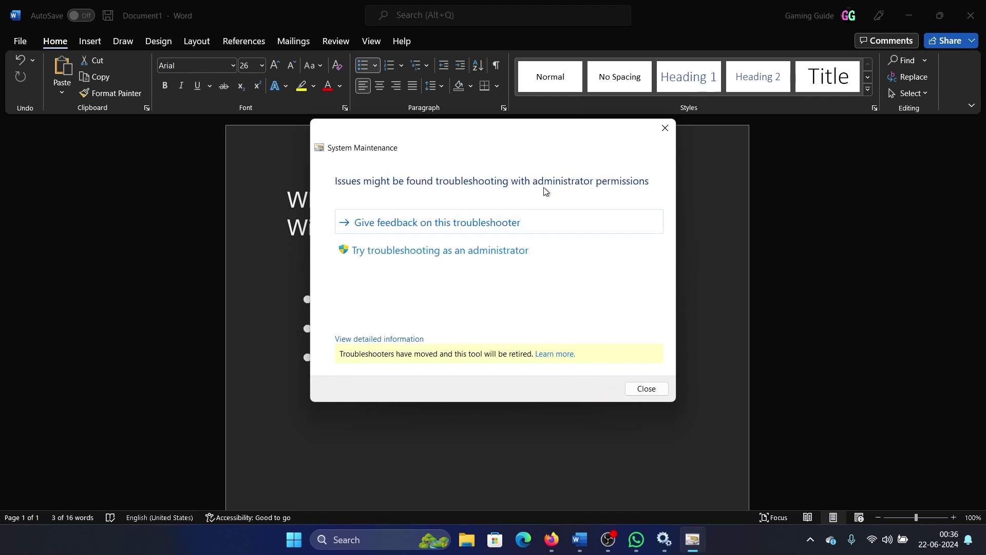
left_click(665, 128)
Highlight the Clean Boot bullet in the Word outline.
left_click(375, 378)
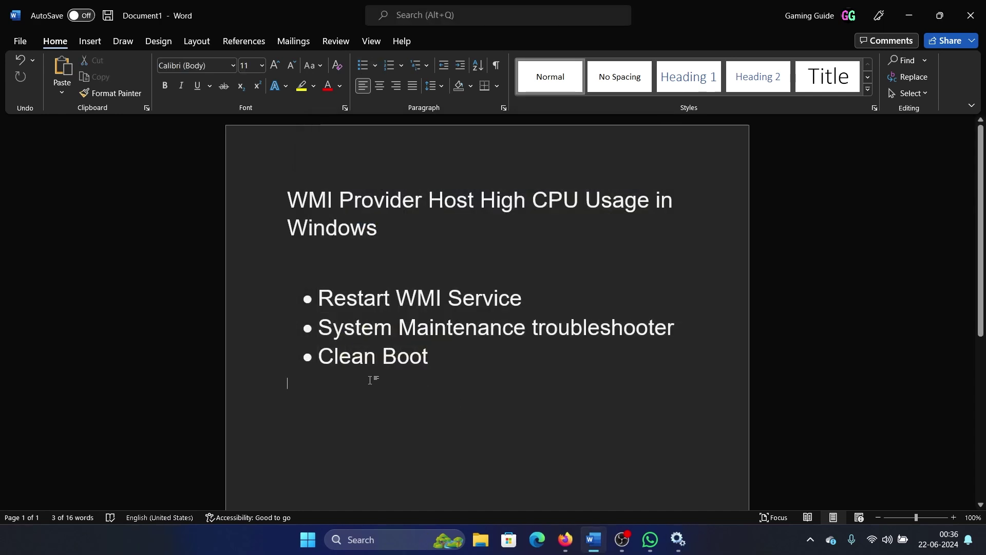
triple_click(457, 345)
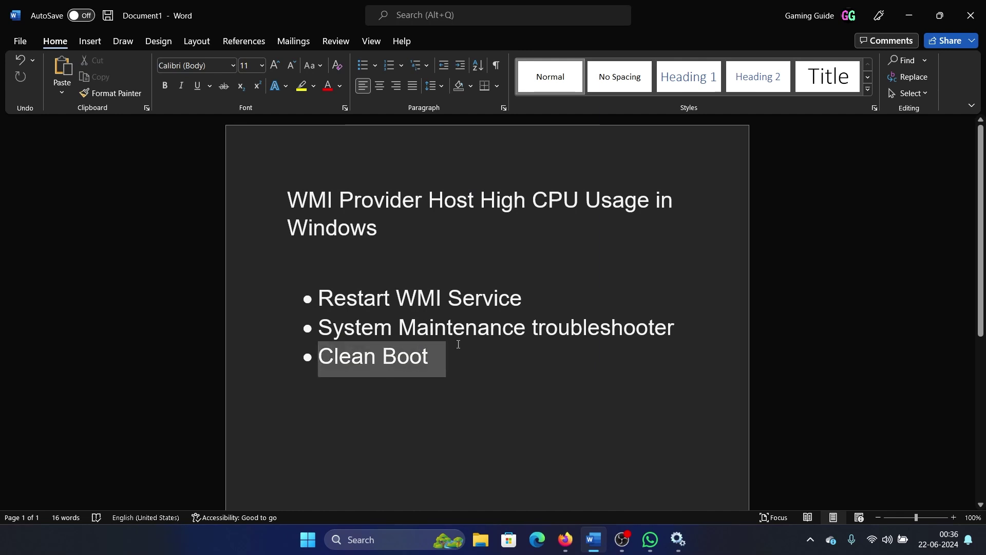
left_click(388, 539)
type("sys")
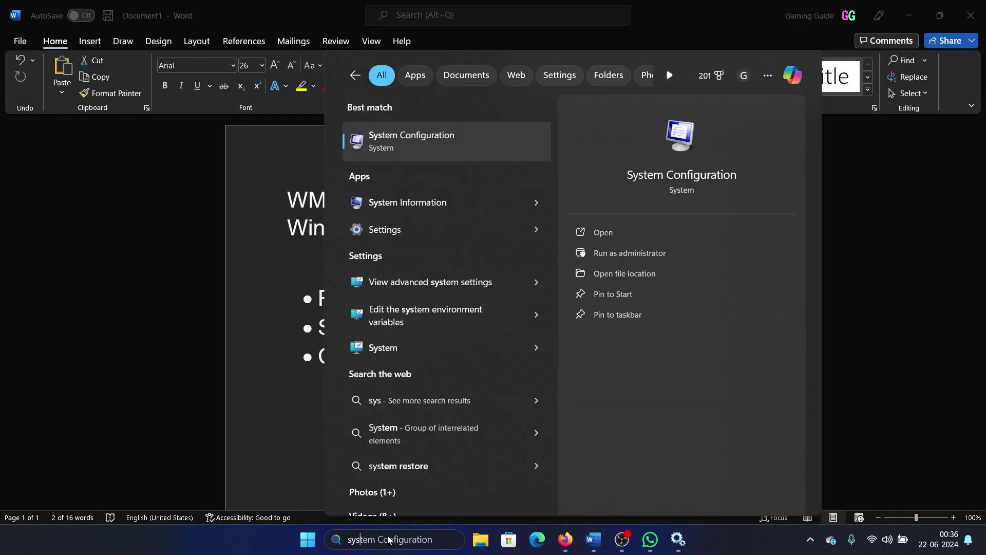
In System Configuration, hide Microsoft services, then disable and apply all remaining services.
left_click(443, 126)
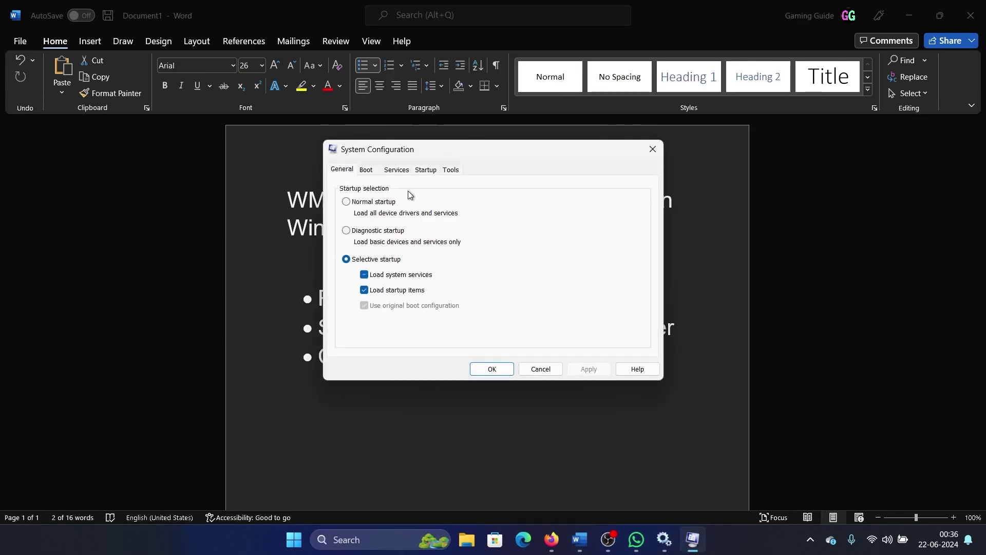
left_click(398, 170)
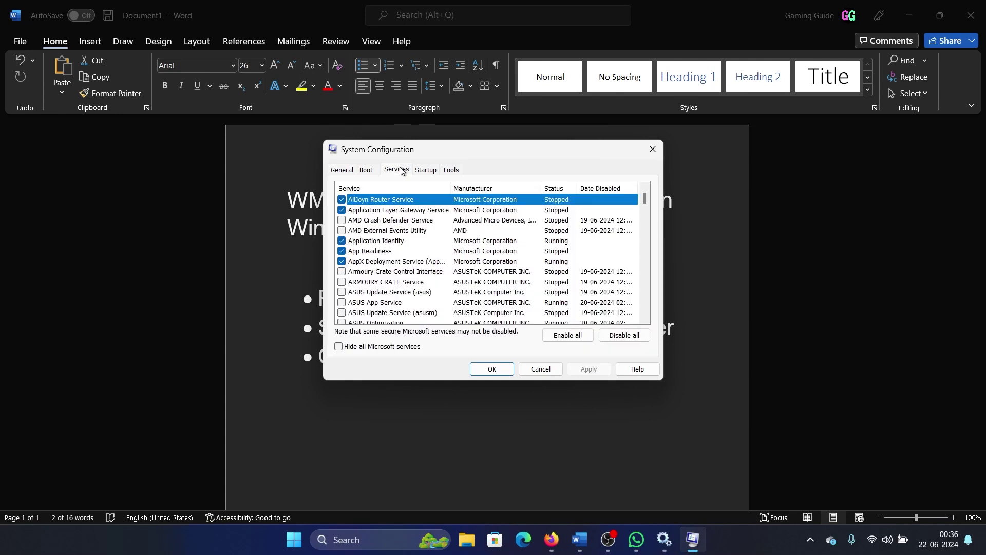
left_click(338, 347)
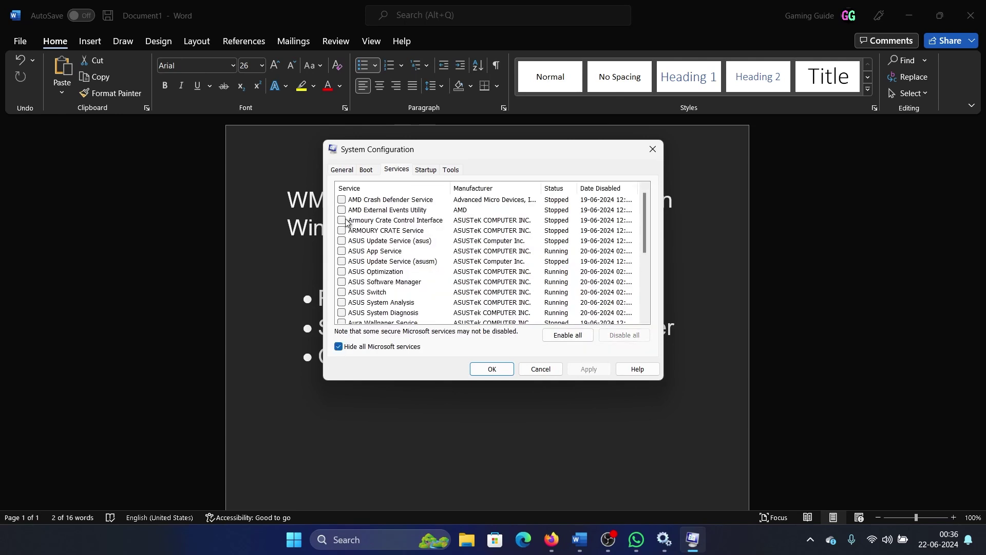
left_click(341, 220)
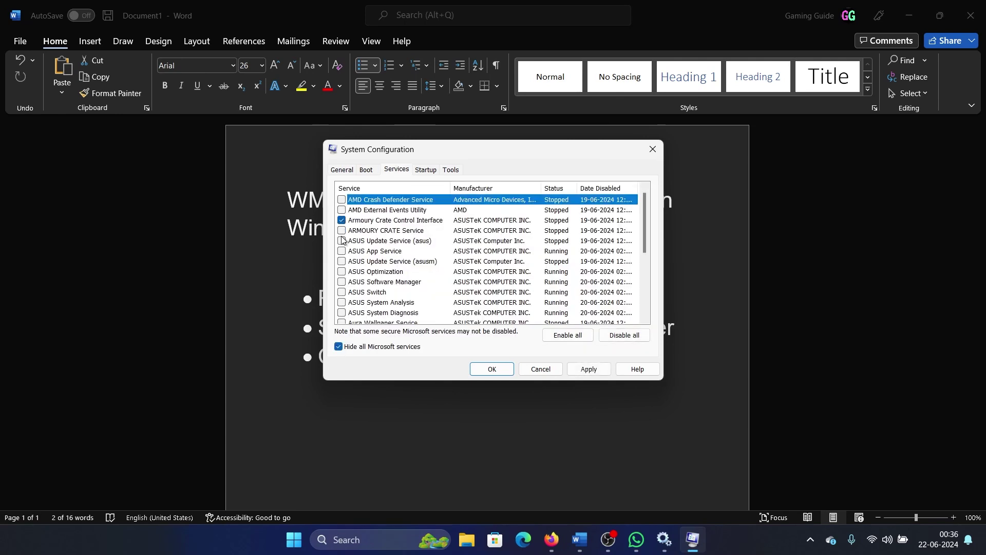
left_click(342, 240)
left_click(627, 337)
left_click(589, 369)
left_click(491, 369)
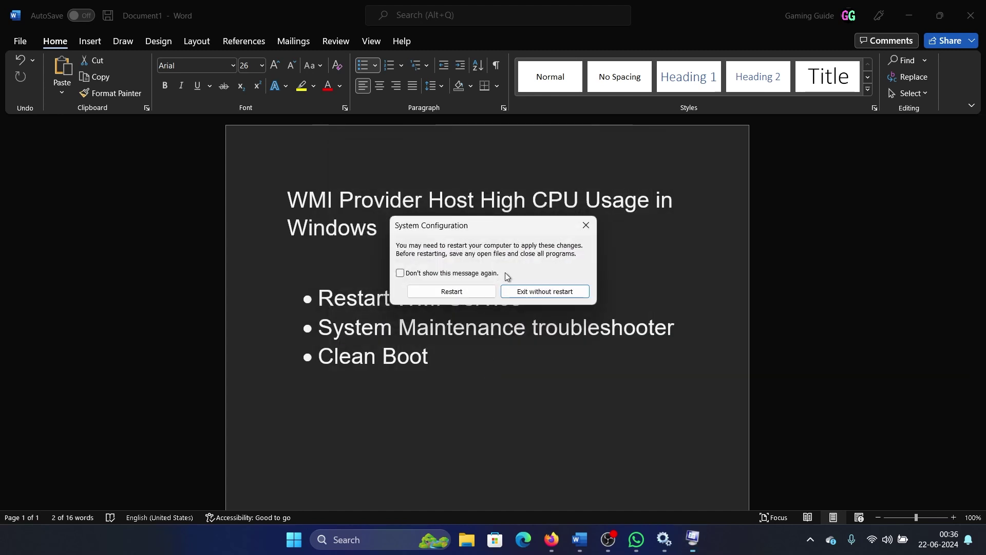
left_click(588, 223)
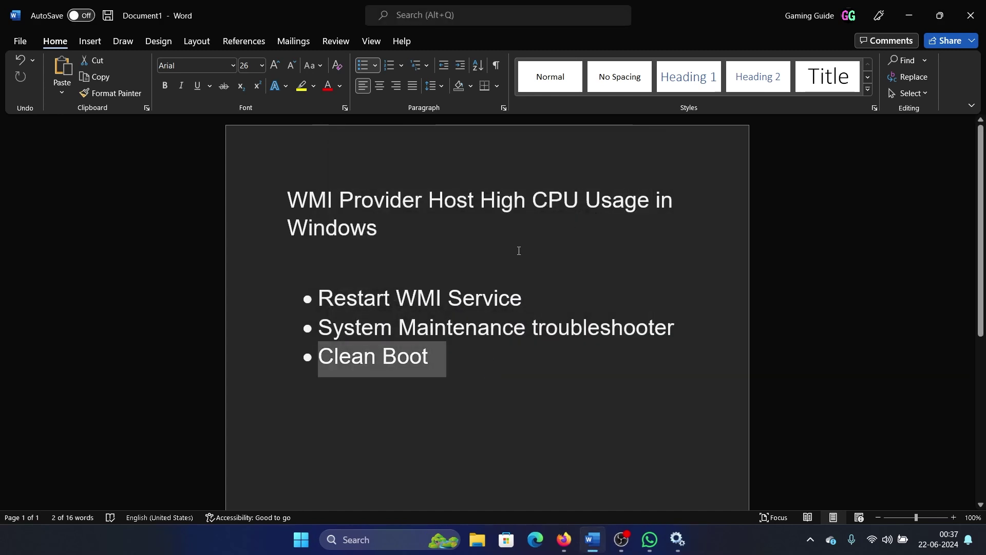
left_click(496, 253)
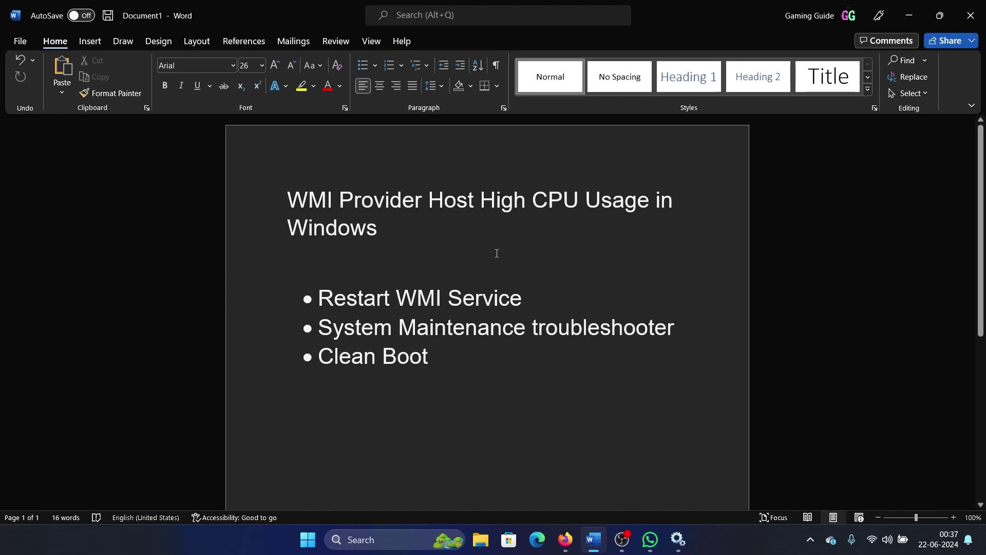